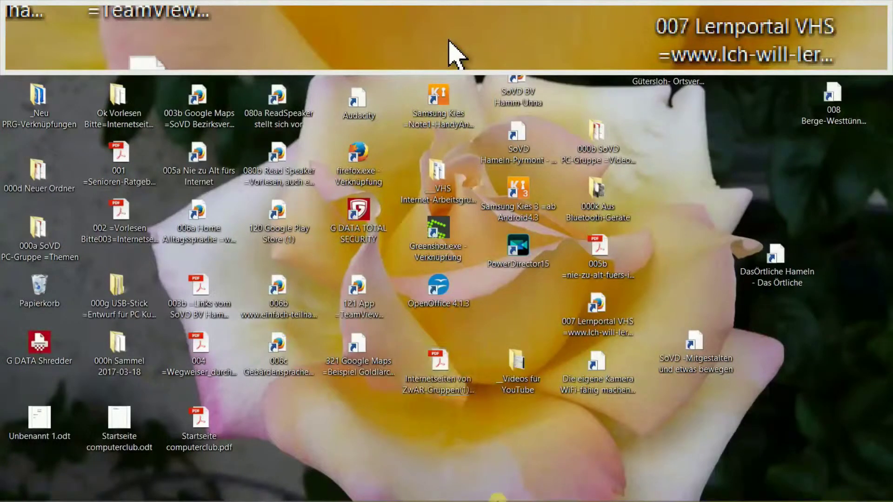
# Open two File Explorer windows on Dieser PC and place the second beside the first, toward the right of the desktop
pyautogui.press('super+e')
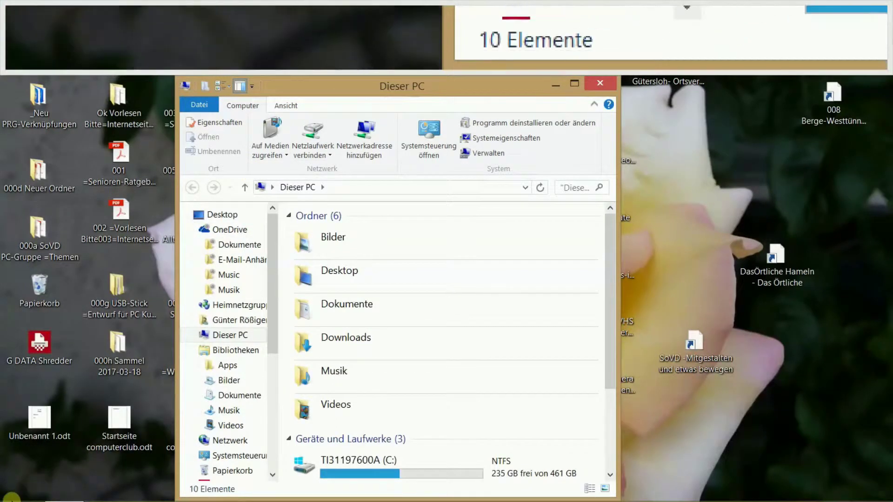
pyautogui.moveTo(14, 497)
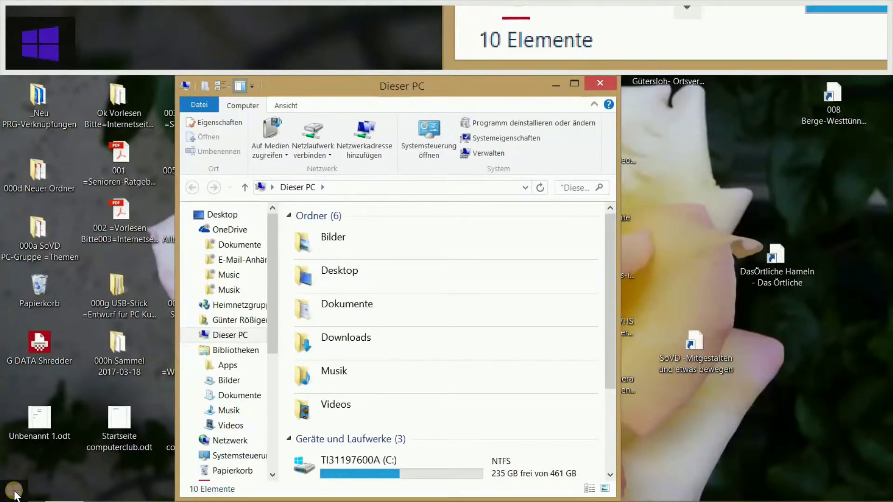
pyautogui.rightClick(14, 496)
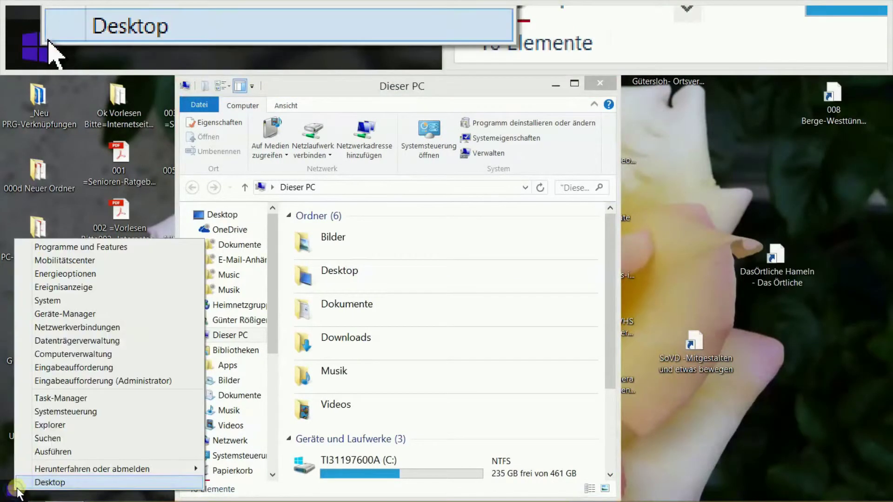
pyautogui.click(50, 427)
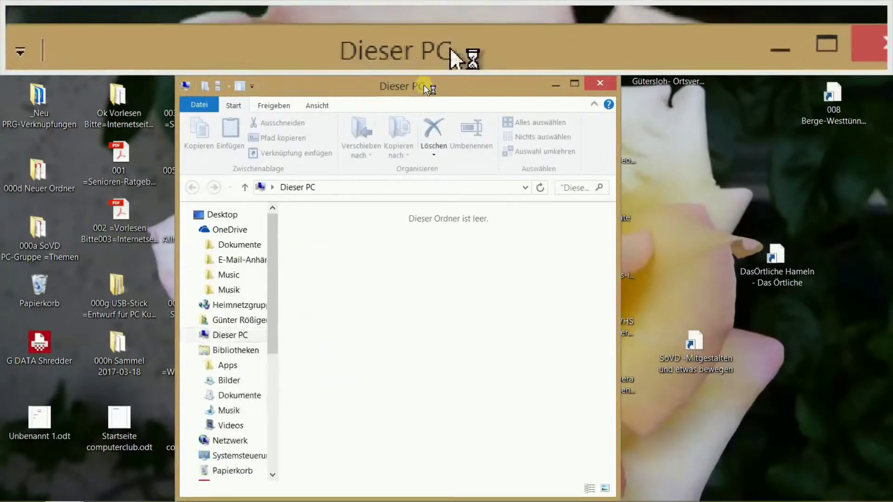
pyautogui.moveTo(425, 85); pyautogui.dragTo(678, 85)
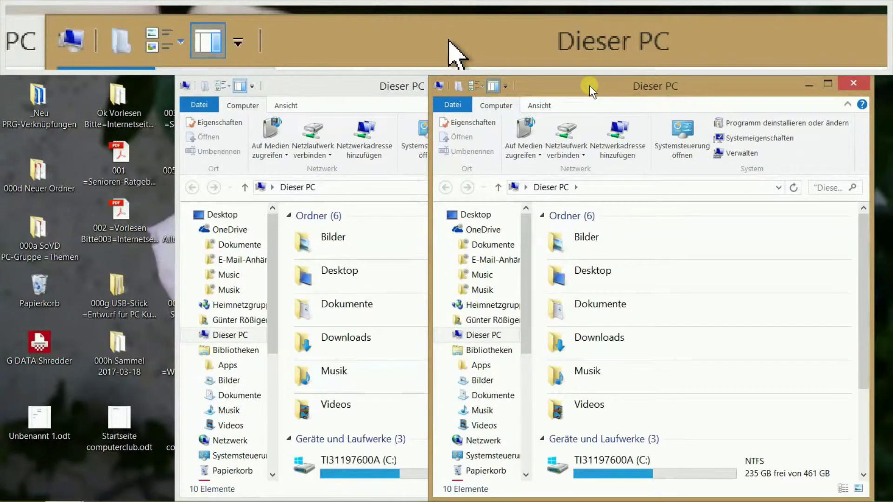
# Open a third Explorer window, move it in front of the other two, and close the extra windows
pyautogui.moveTo(12, 455)
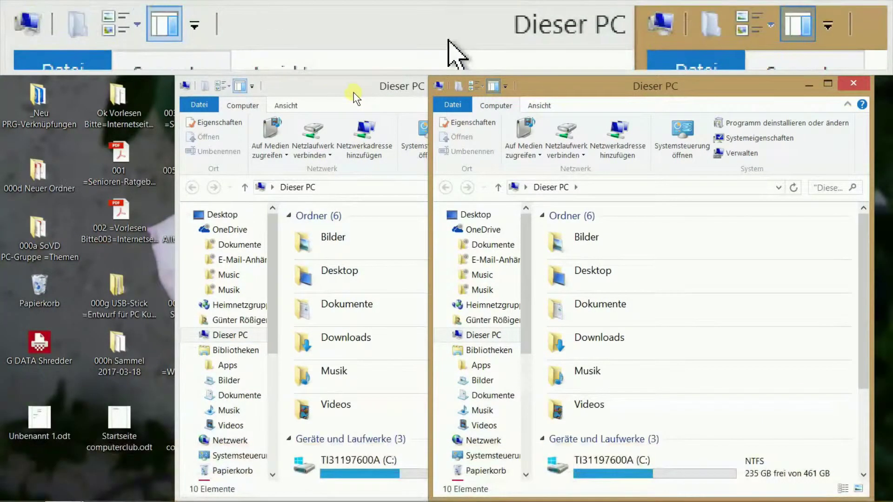
pyautogui.moveTo(3, 489)
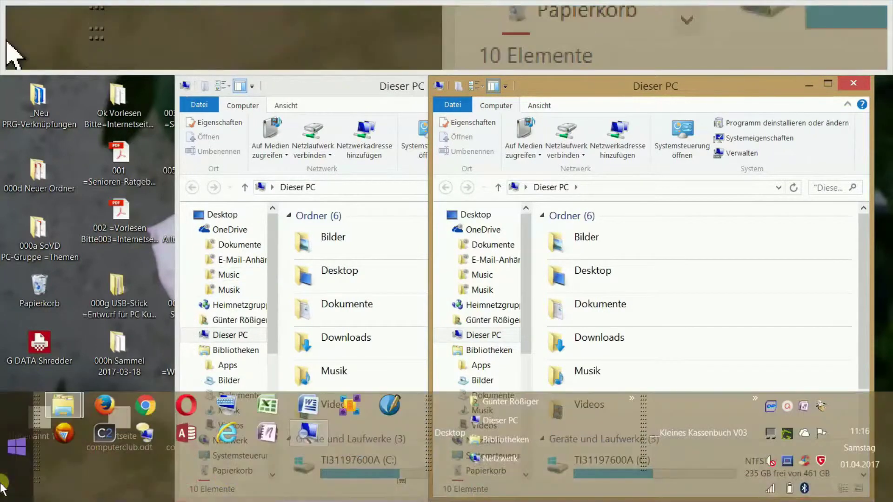
pyautogui.rightClick(13, 455)
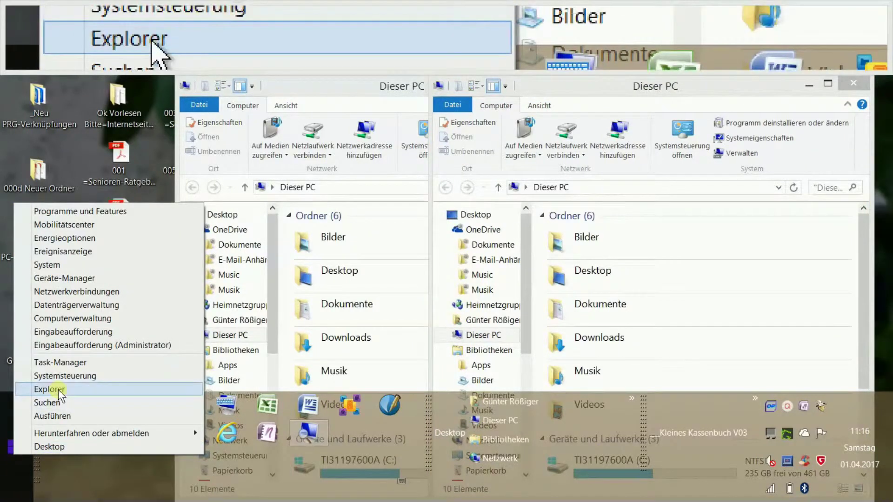
pyautogui.click(58, 390)
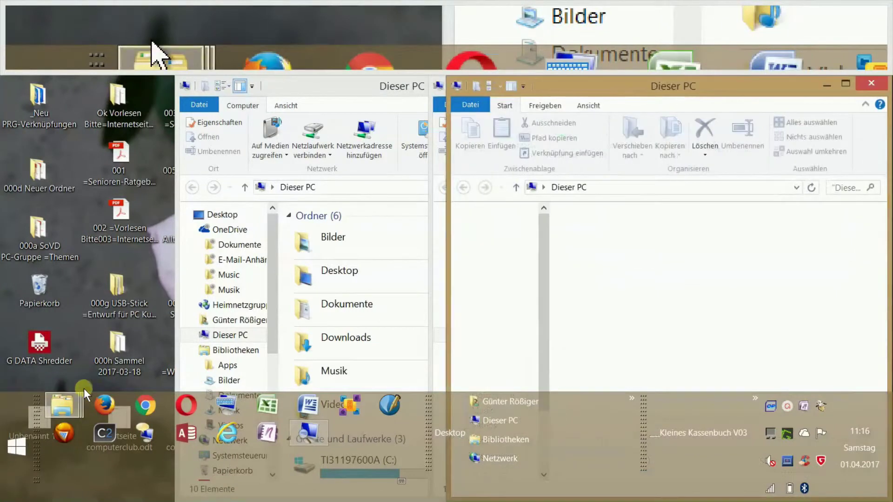
pyautogui.moveTo(634, 87); pyautogui.dragTo(545, 185)
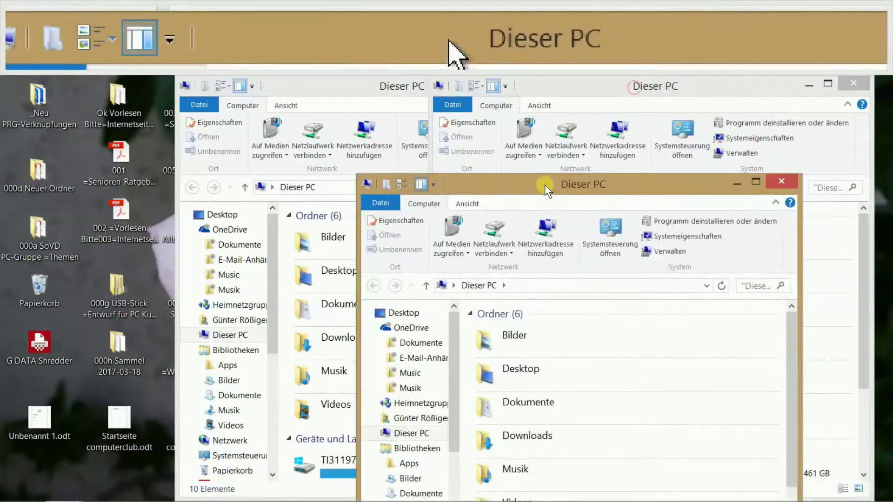
pyautogui.click(782, 182)
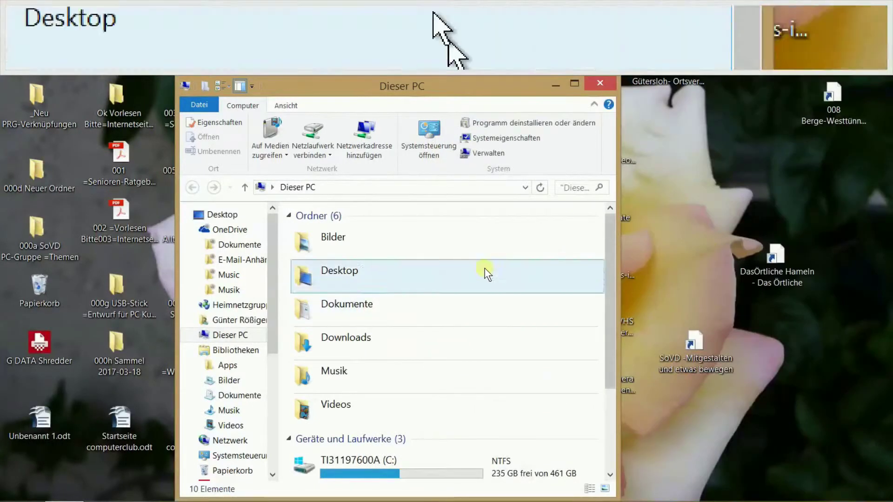
# Move the remaining Explorer window to the right half of the desktop and open the Downloads folder in it
pyautogui.moveTo(408, 86); pyautogui.dragTo(668, 90)
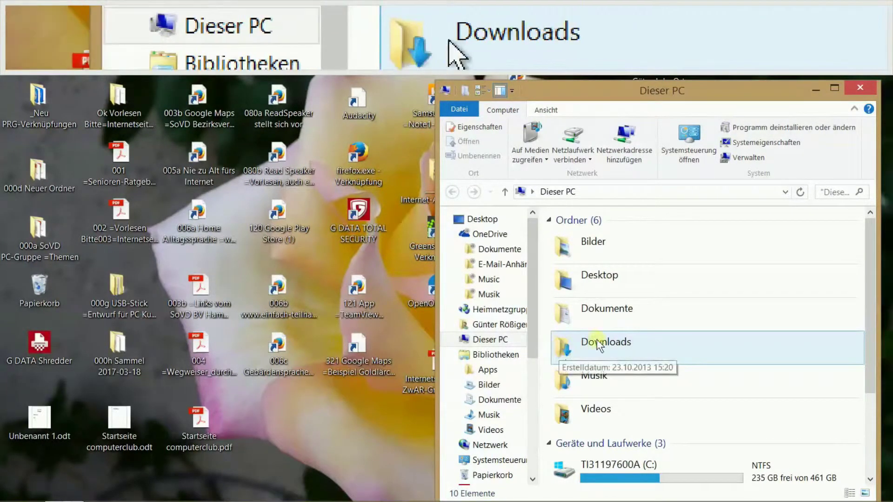
pyautogui.click(563, 347)
pyautogui.doubleClick(564, 347)
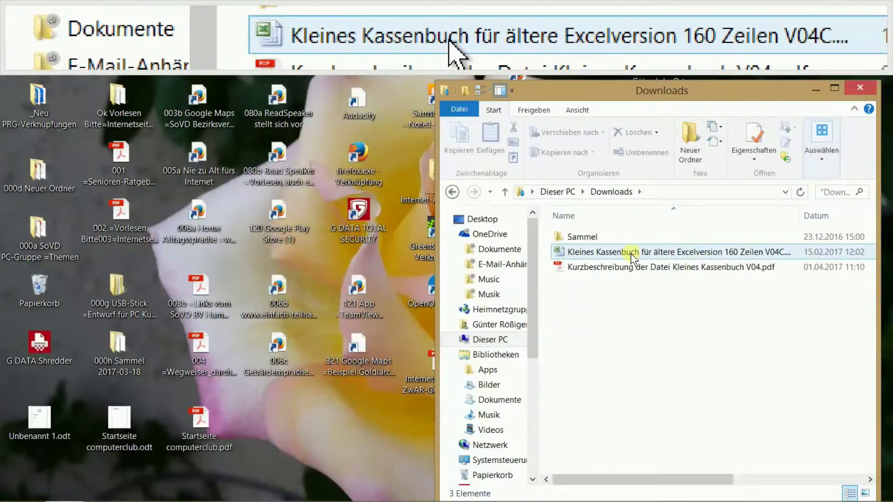
# Widen and reposition the Downloads window on the right of the desktop and display its contents with the Große Symbole layout
pyautogui.moveTo(635, 92); pyautogui.dragTo(538, 93)
pyautogui.moveTo(785, 301); pyautogui.dragTo(857, 294)
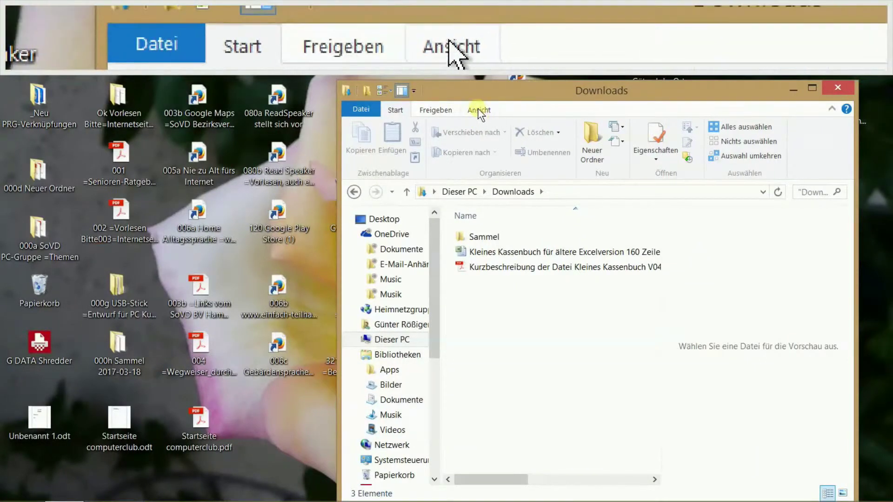
pyautogui.click(477, 109)
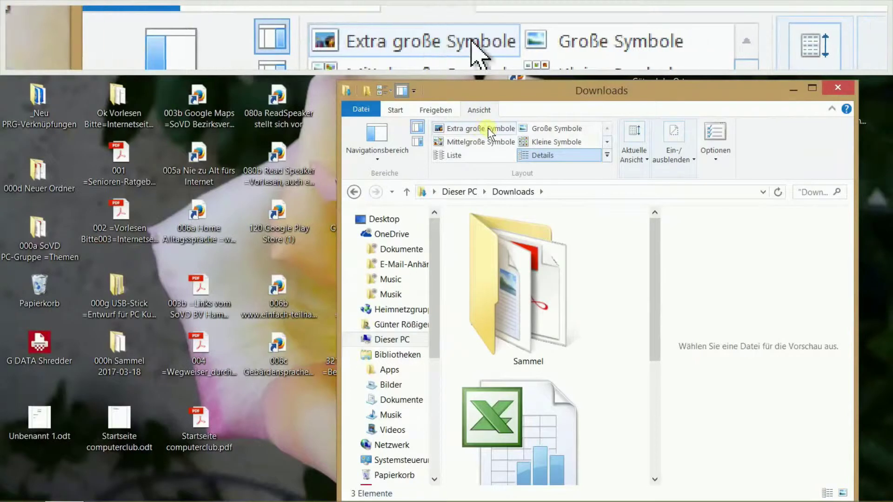
pyautogui.click(554, 133)
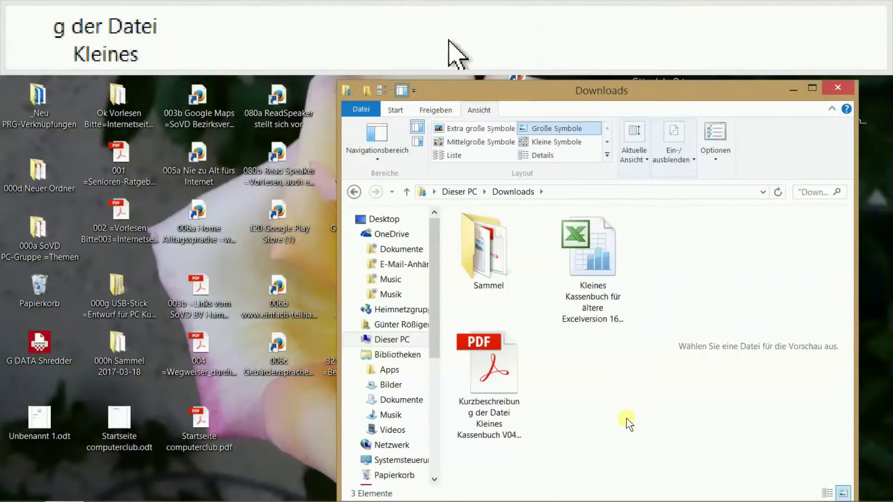
pyautogui.moveTo(609, 88); pyautogui.dragTo(642, 87)
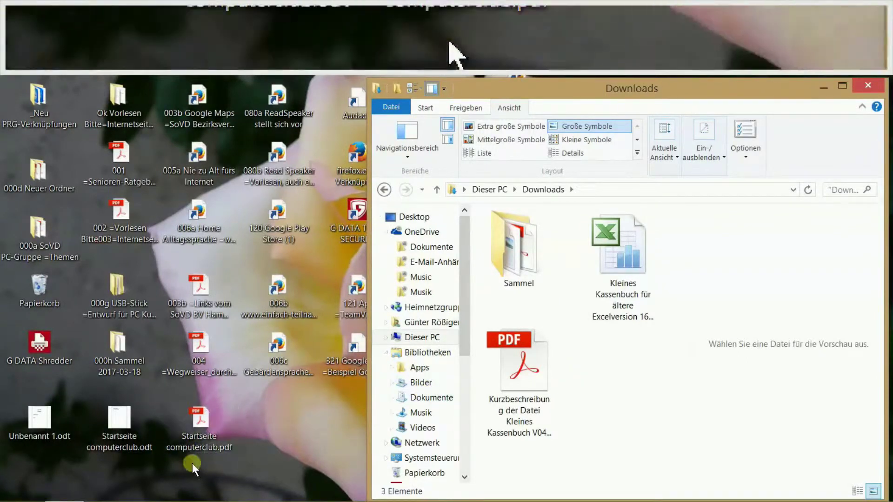
# Open another Explorer window beside Downloads and go to the Dokumente folder in it
pyautogui.moveTo(9, 497)
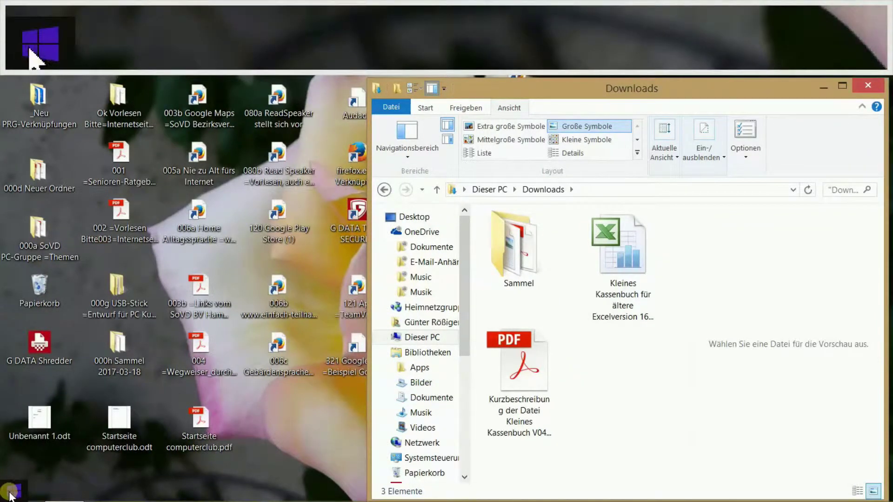
pyautogui.rightClick(9, 497)
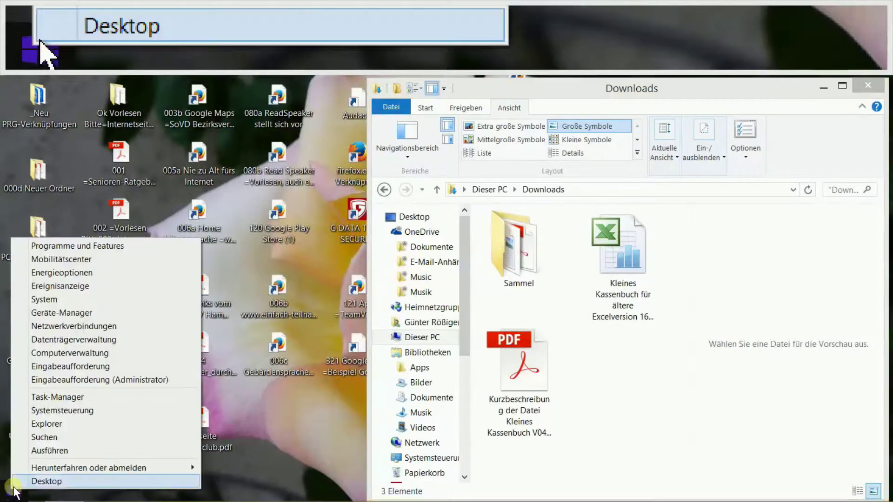
pyautogui.click(53, 424)
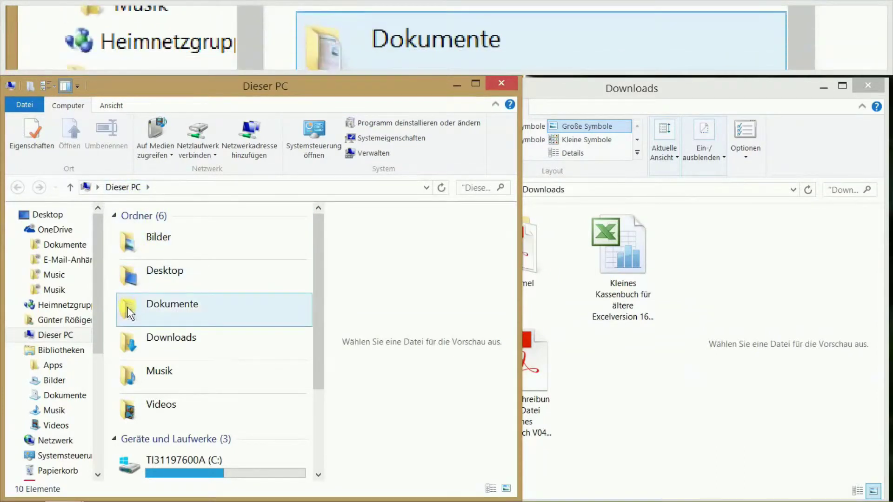
pyautogui.click(128, 307)
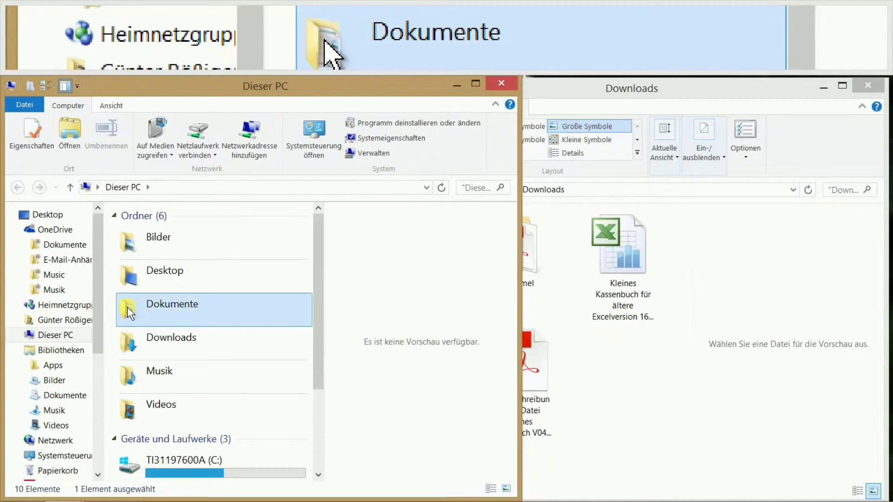
pyautogui.doubleClick(128, 307)
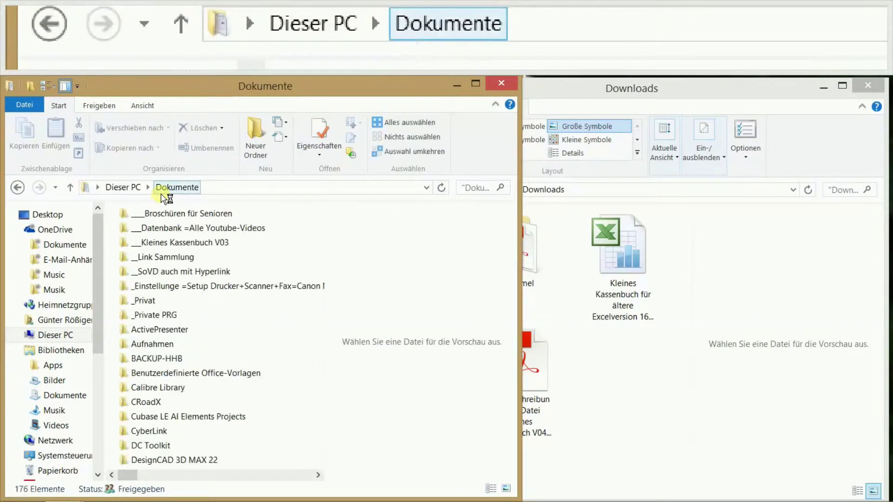
# Look through the Dokumente folder's contents and set its layout to Liste
pyautogui.scroll(-10, 270, 429)
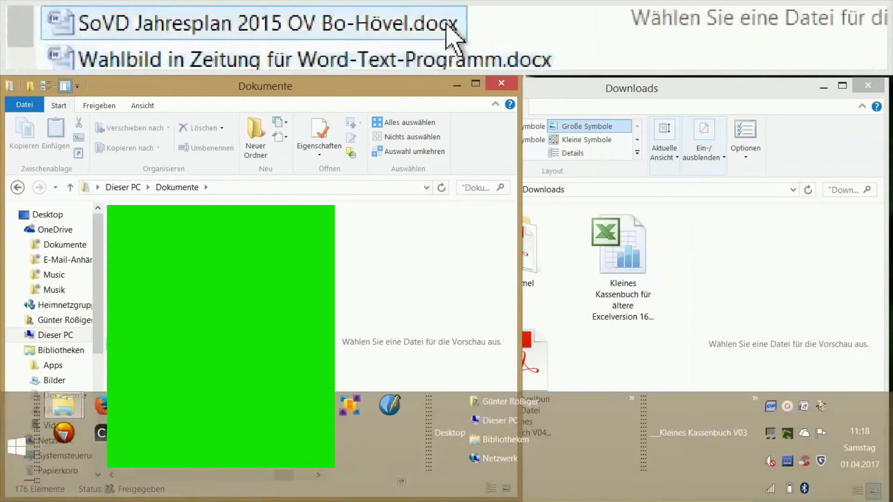
pyautogui.moveTo(283, 474); pyautogui.dragTo(323, 473)
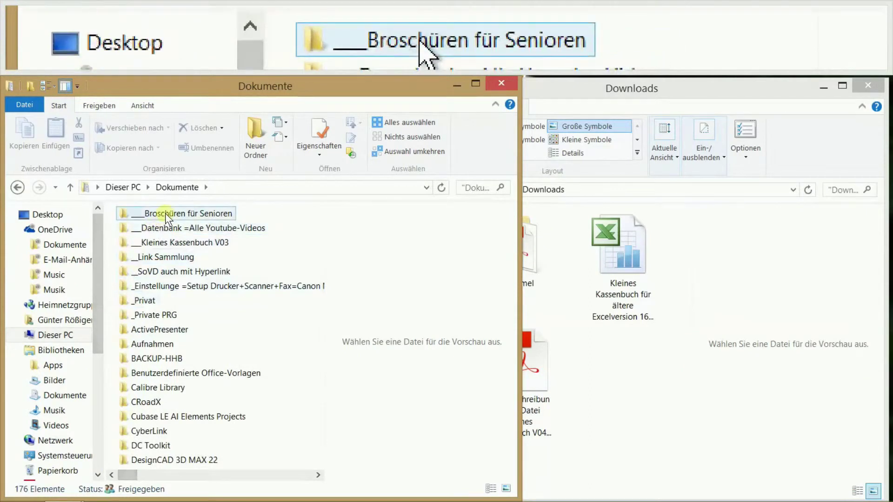
pyautogui.moveTo(165, 213)
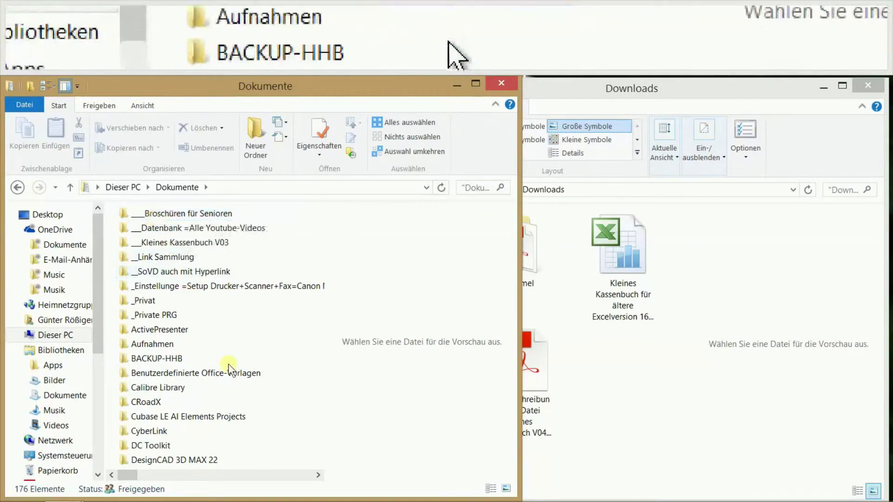
pyautogui.moveTo(195, 241)
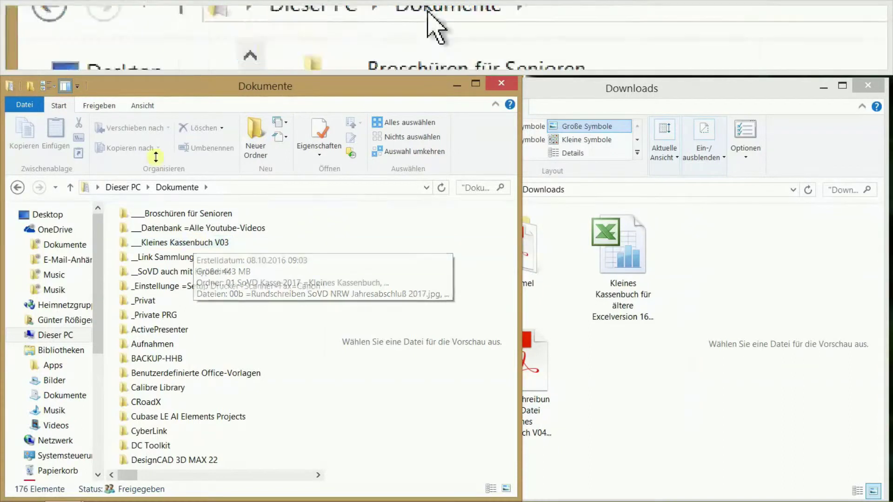
pyautogui.click(142, 105)
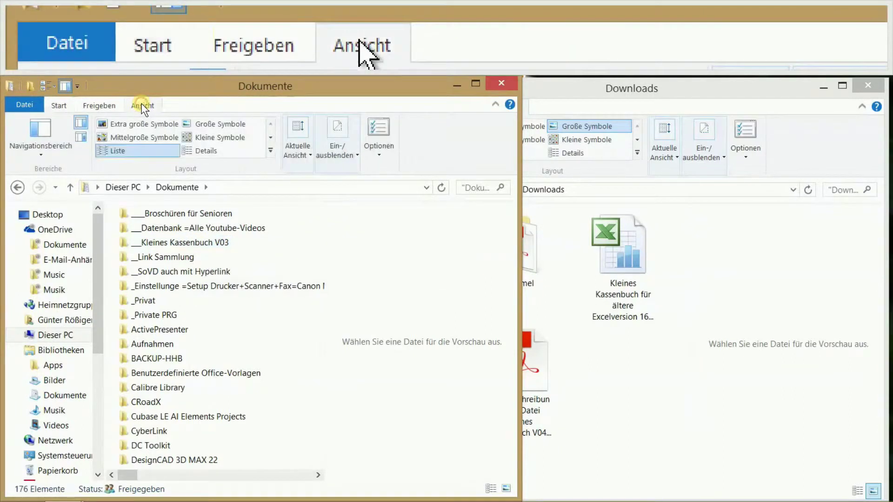
pyautogui.click(117, 152)
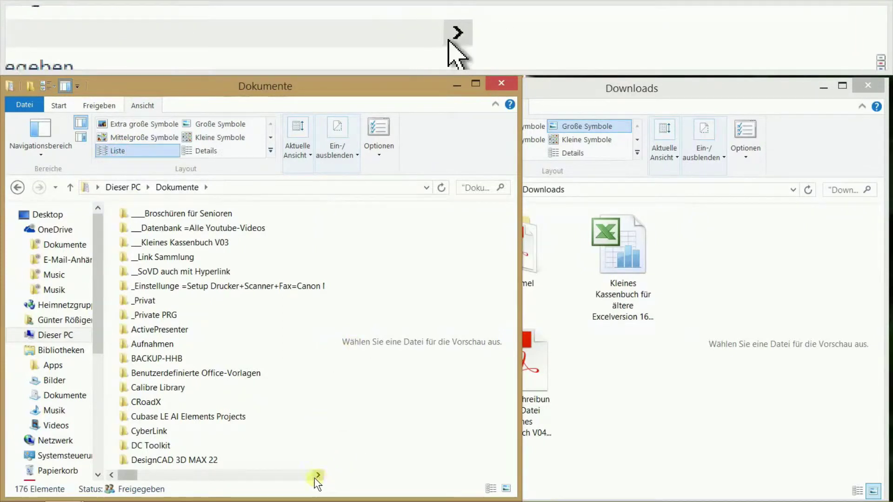
# Create a new folder in the Dokumente folder
pyautogui.moveTo(128, 473); pyautogui.dragTo(337, 491)
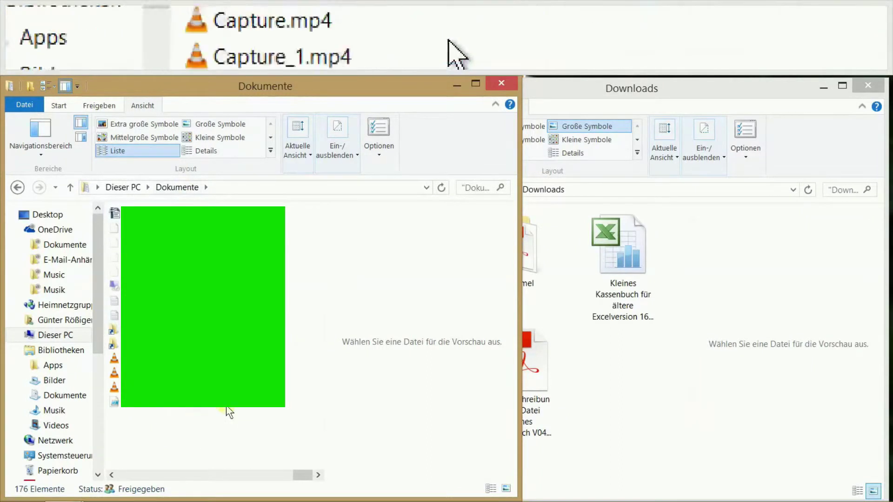
pyautogui.rightClick(173, 427)
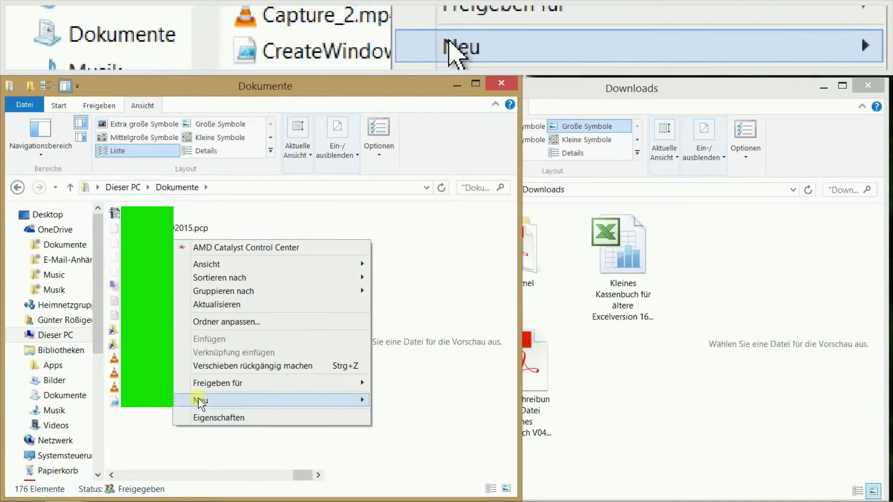
pyautogui.moveTo(200, 403)
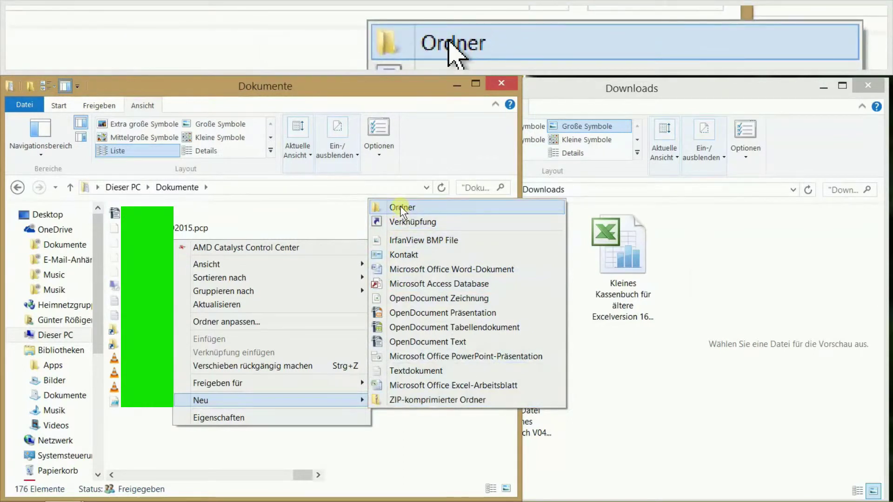
pyautogui.click(375, 208)
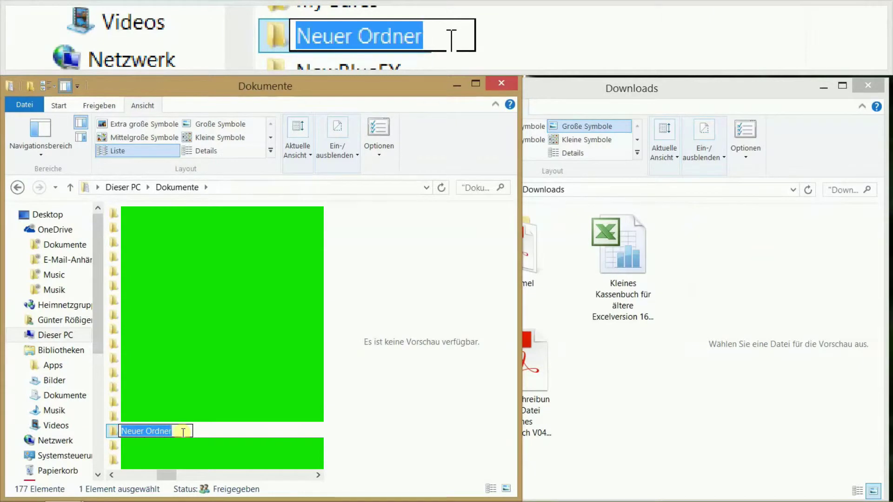
# Name the new folder in Dokumente "__Kleines Kassenbuch V04C"
pyautogui.press('BackSpace')
pyautogui.write('__')
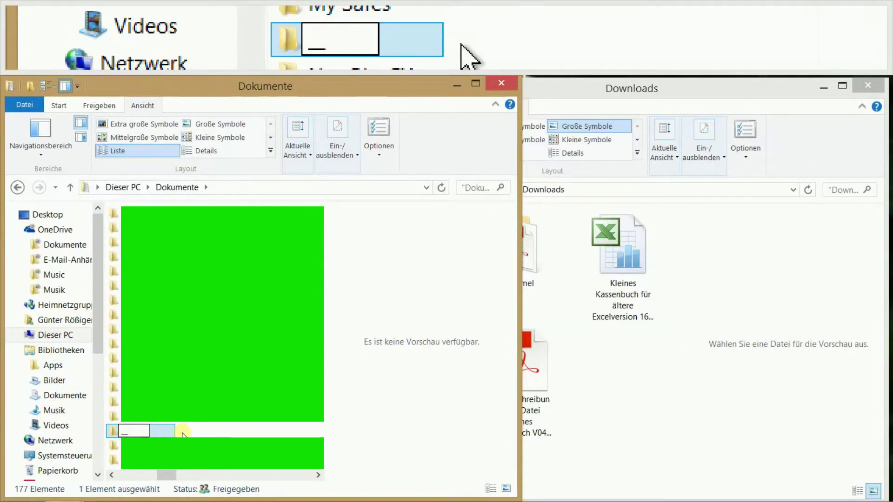
pyautogui.write('Kl')
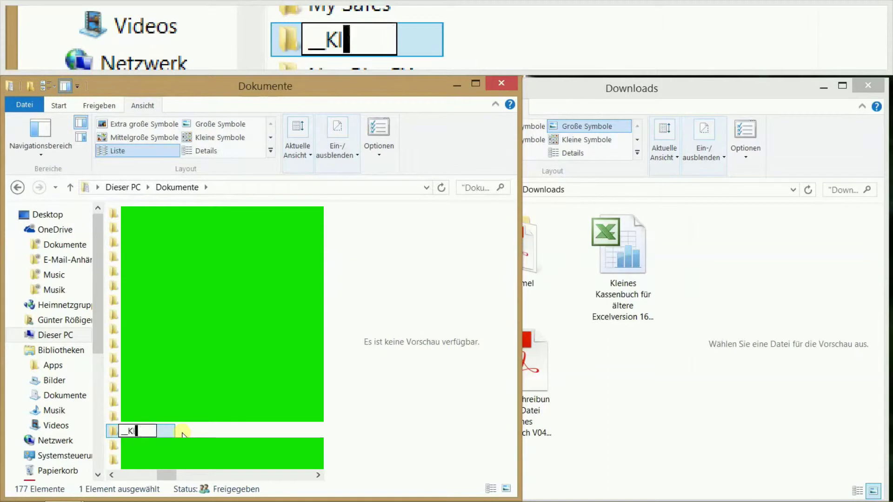
pyautogui.write('eines')
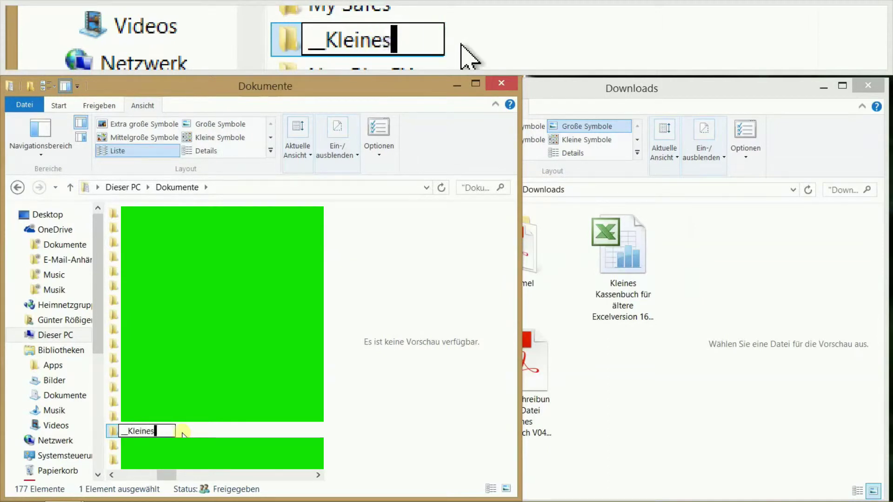
pyautogui.write(' Kassenbu')
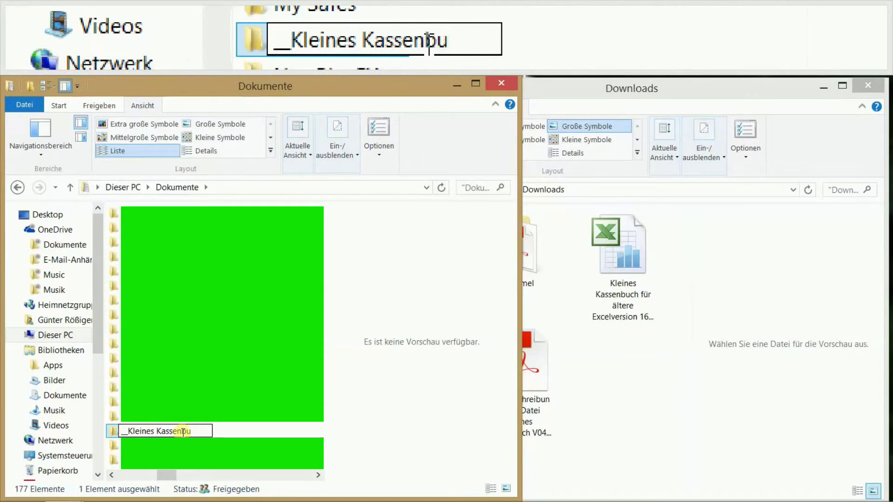
pyautogui.write('ch')
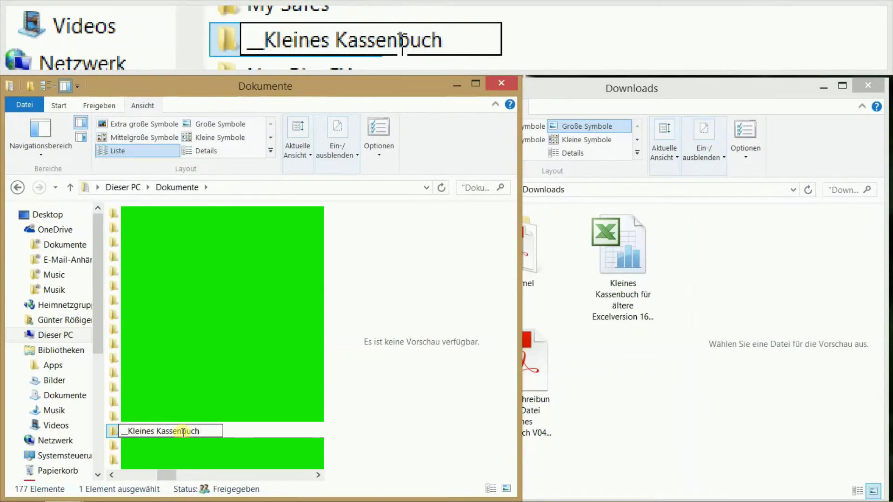
pyautogui.write(' V')
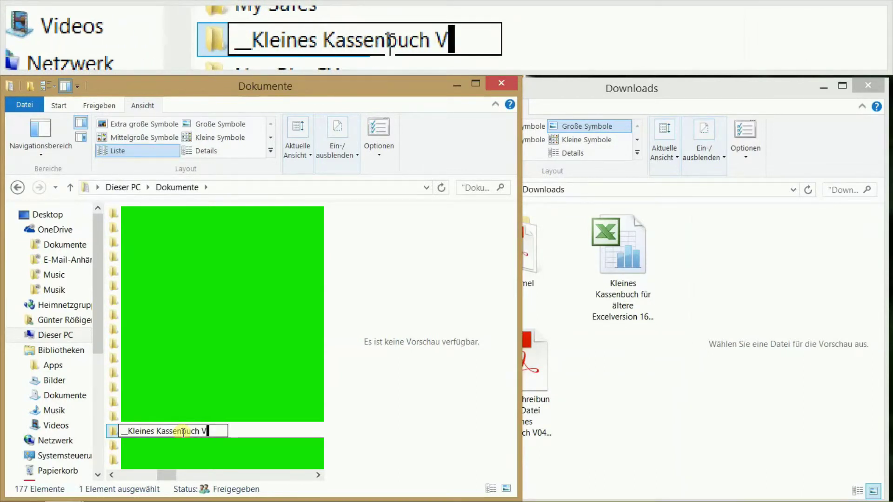
pyautogui.write('04')
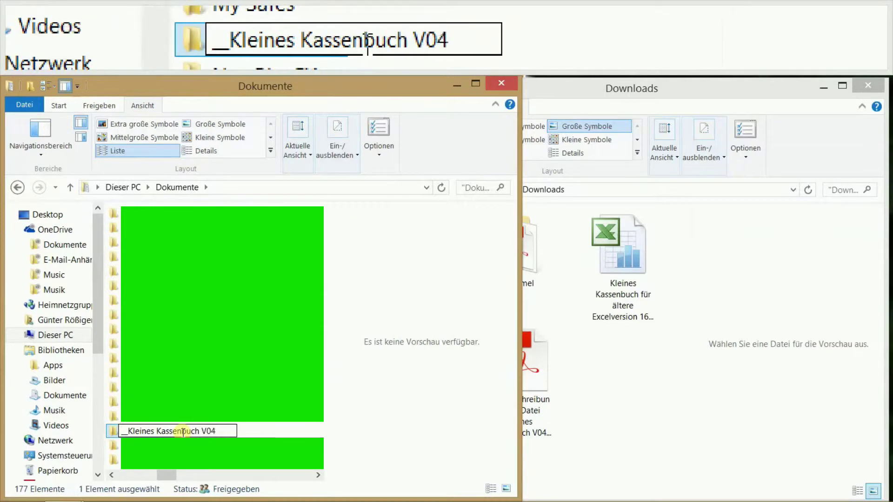
pyautogui.write('C')
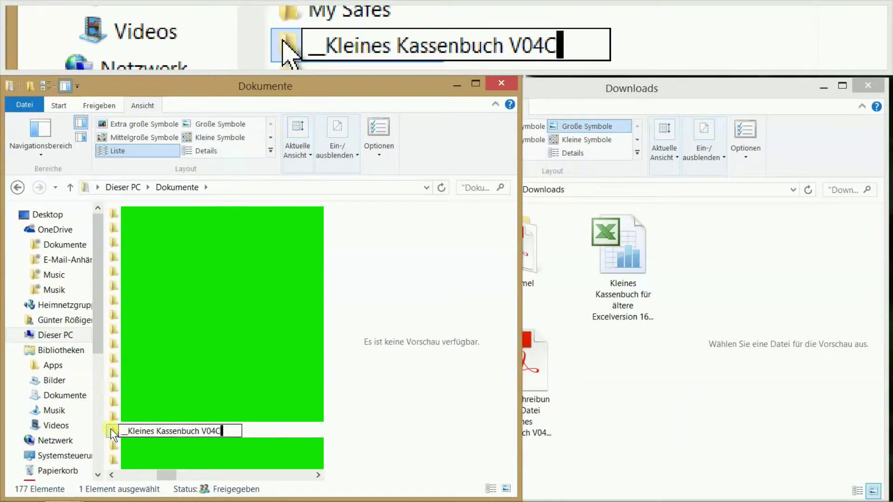
pyautogui.press('Return')
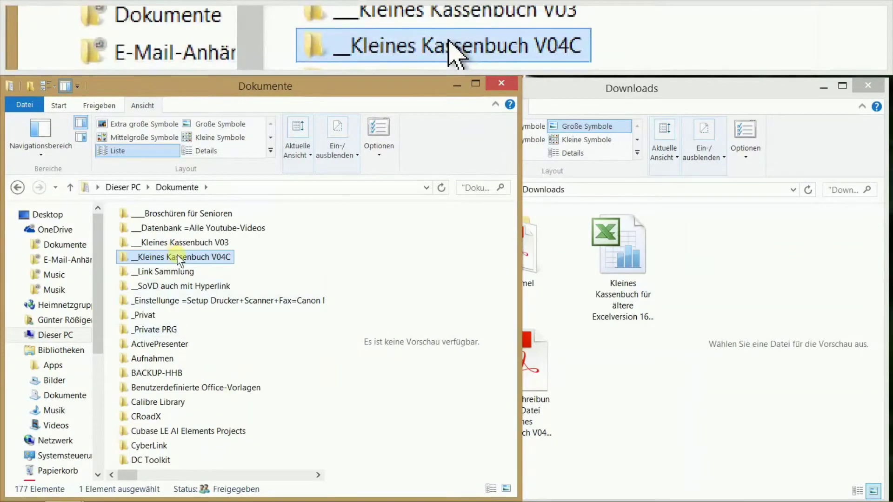
# Open the new __Kleines Kassenbuch V04C folder in Dokumente
pyautogui.moveTo(177, 256)
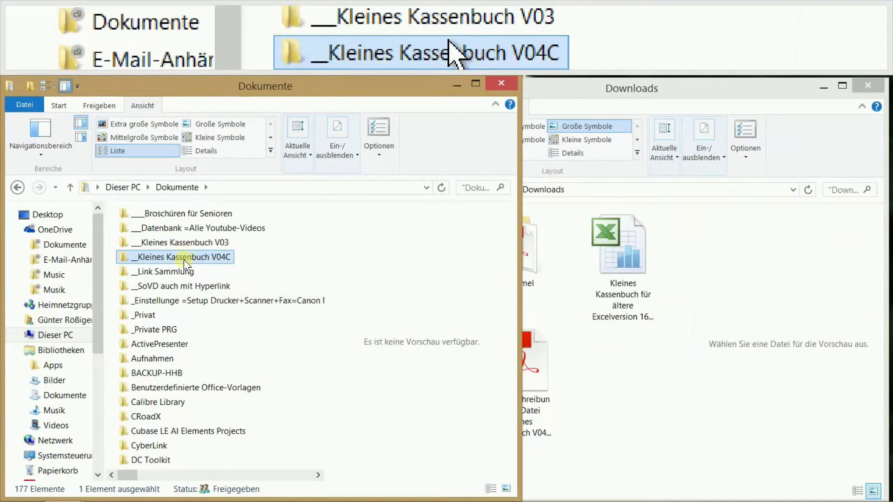
pyautogui.moveTo(128, 257)
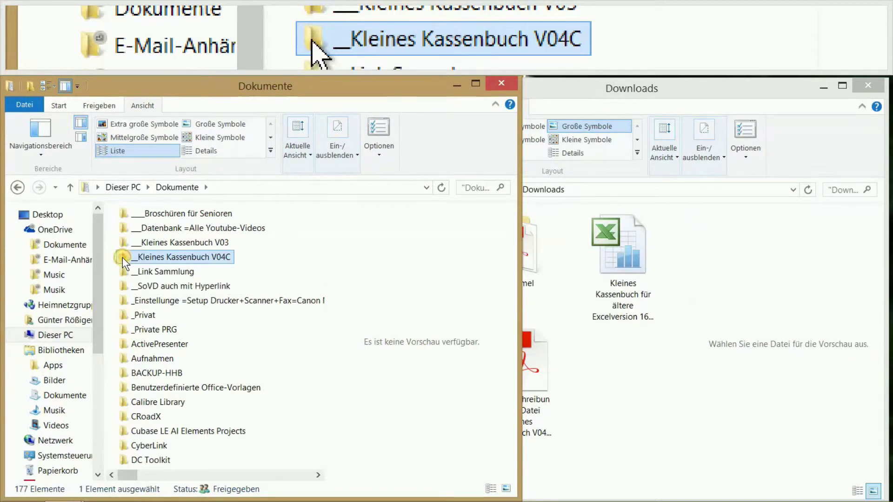
pyautogui.doubleClick(122, 258)
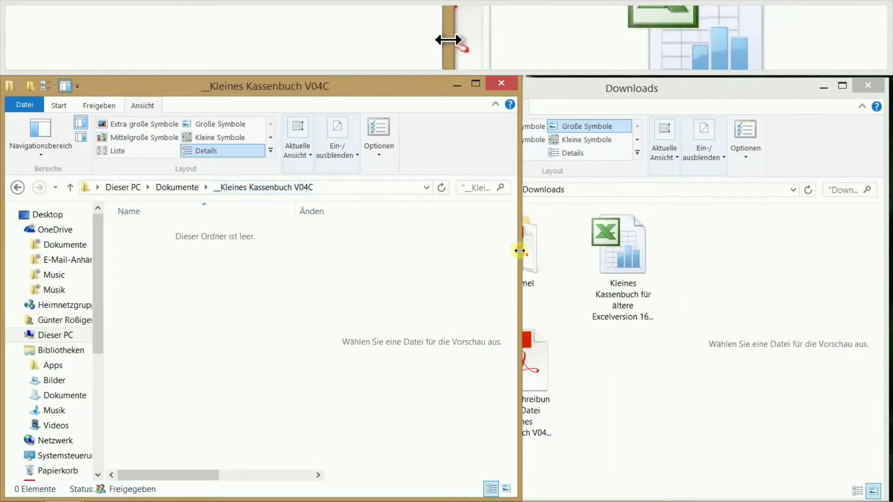
# Narrow the __Kleines Kassenbuch V04C and Downloads windows and place them side by side without overlap
pyautogui.moveTo(520, 251); pyautogui.dragTo(383, 278)
pyautogui.click(577, 88)
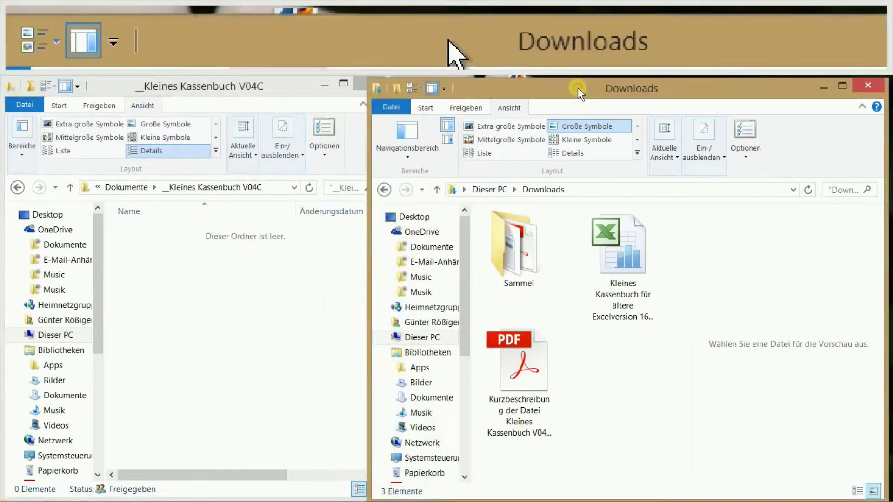
pyautogui.moveTo(592, 91); pyautogui.dragTo(425, 96)
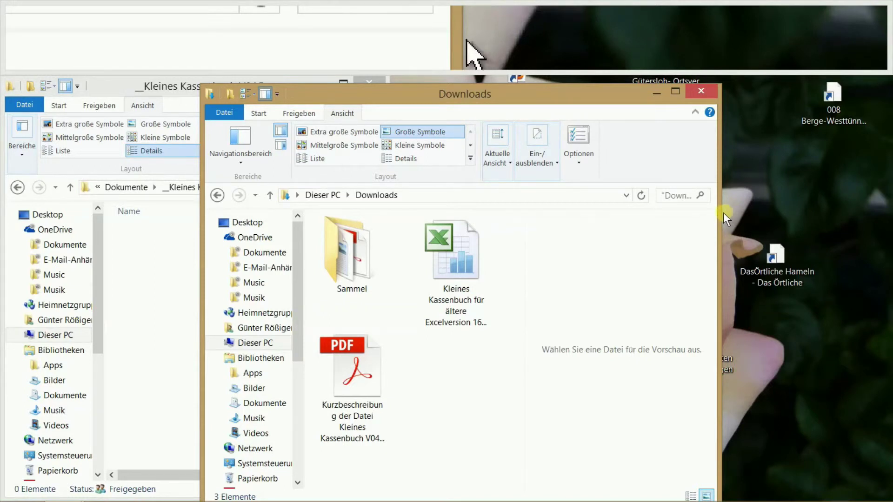
pyautogui.moveTo(720, 215); pyautogui.dragTo(534, 254)
pyautogui.moveTo(403, 95); pyautogui.dragTo(608, 88)
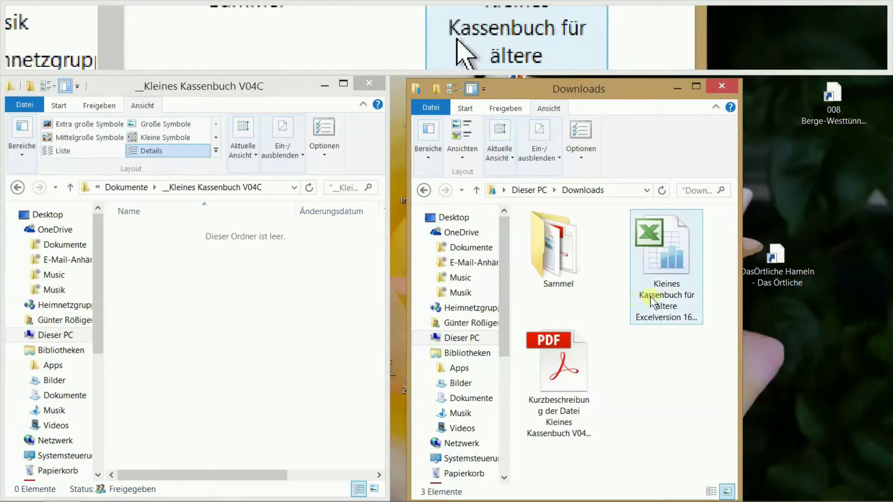
# Move the Kleines Kassenbuch Excel workbook from Downloads into the __Kleines Kassenbuch V04C folder
pyautogui.click(667, 262)
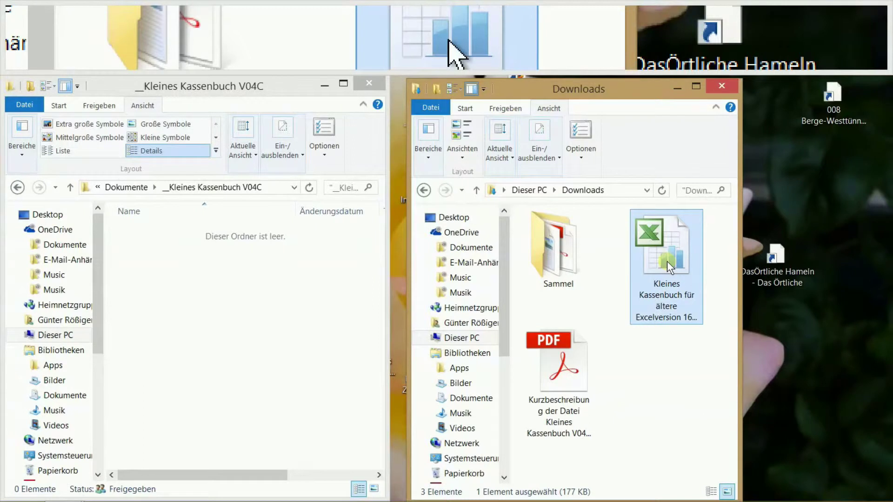
pyautogui.doubleClick(668, 261)
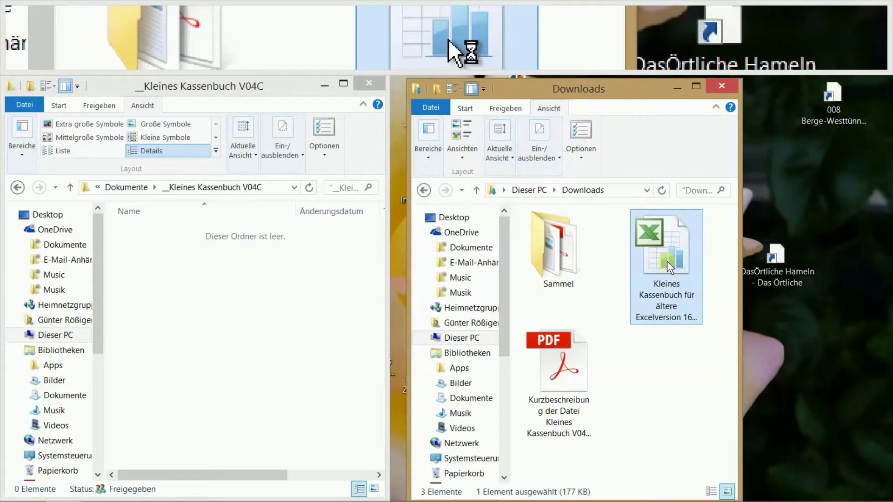
pyautogui.moveTo(667, 261); pyautogui.dragTo(167, 348)
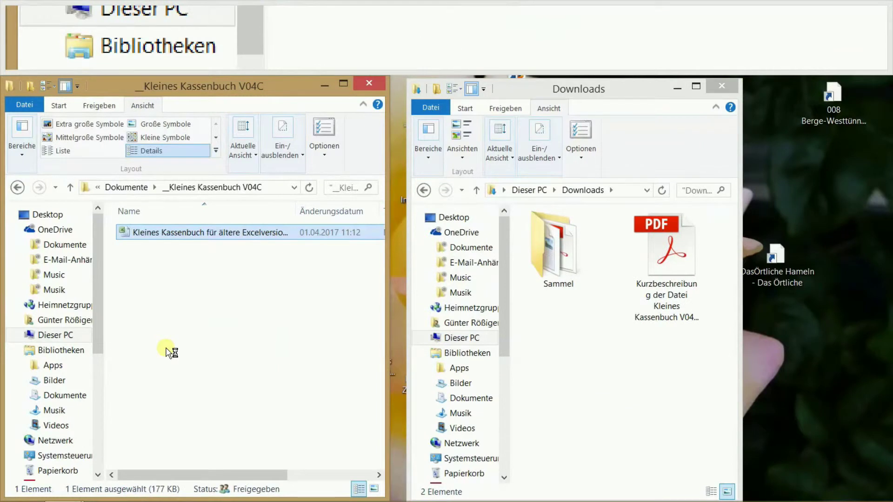
# Copy the Kurzbeschreibung PDF from Downloads and paste it into the __Kleines Kassenbuch V04C folder
pyautogui.click(668, 264)
pyautogui.hotkey('alt', 'Tab')
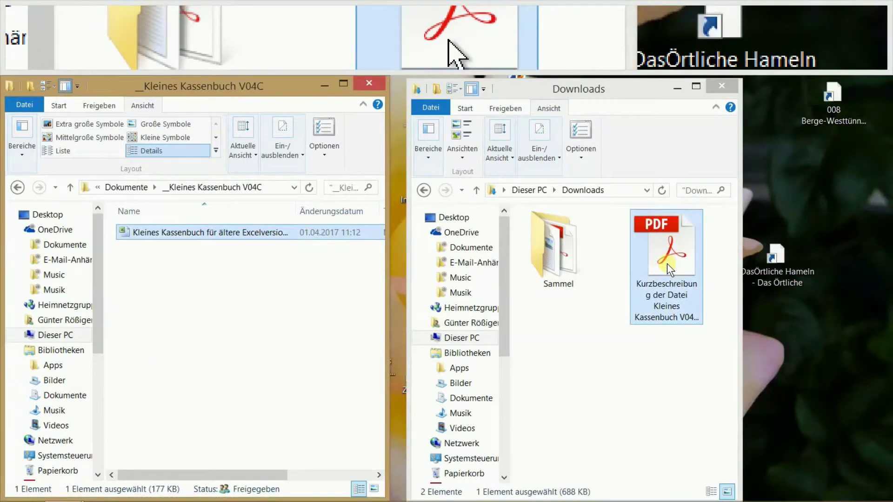
pyautogui.rightClick(667, 262)
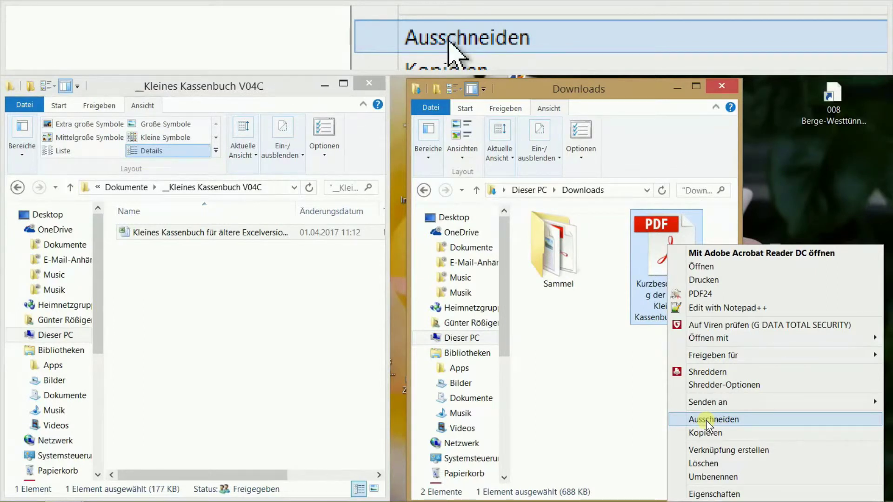
pyautogui.click(707, 433)
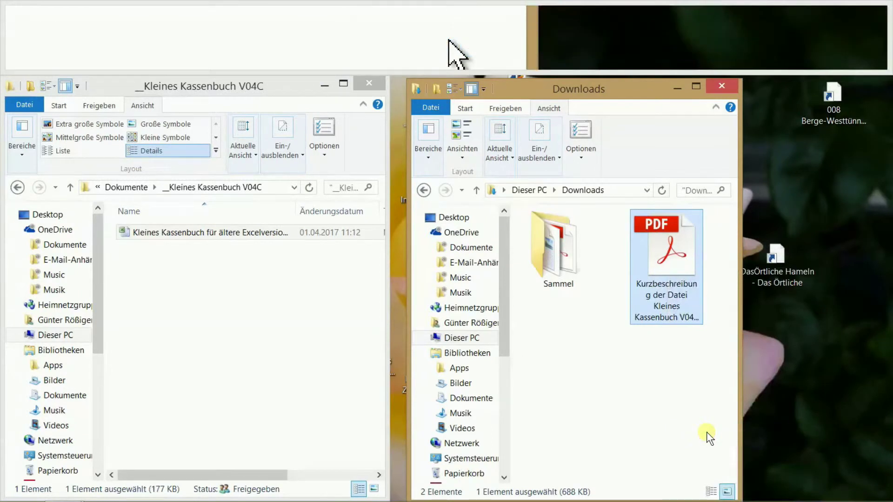
pyautogui.click(186, 289)
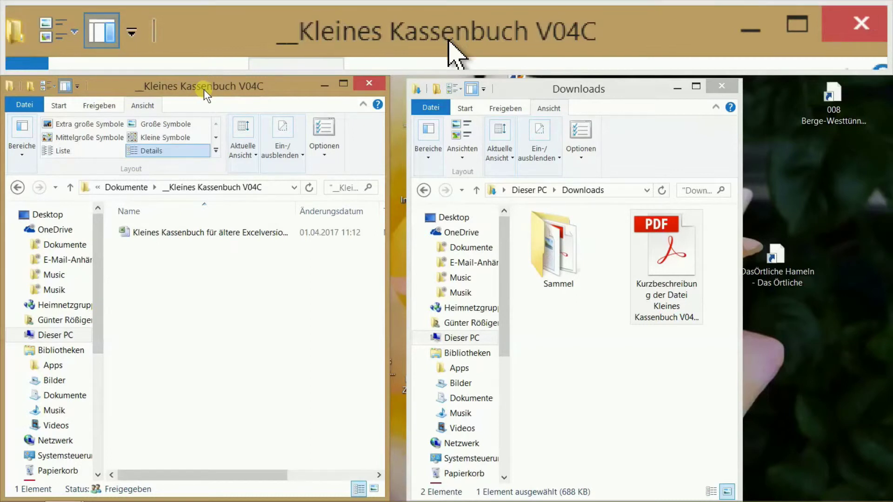
pyautogui.rightClick(209, 303)
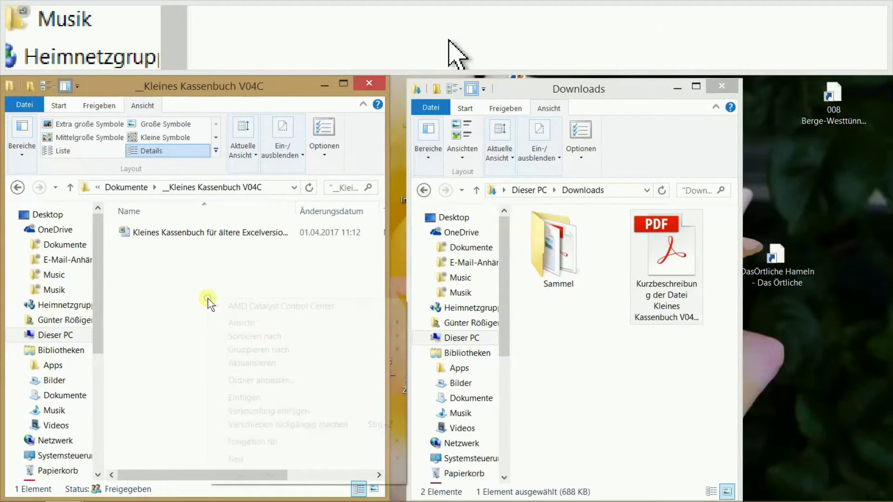
pyautogui.click(234, 401)
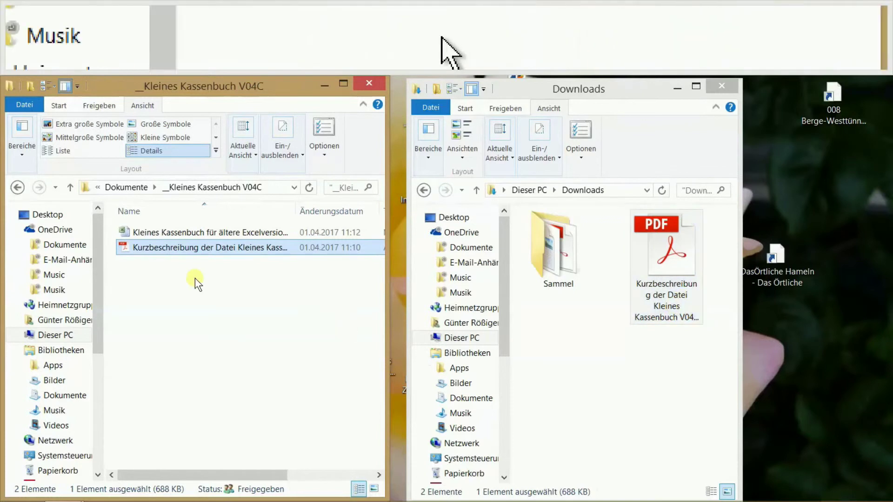
# Move the Excel workbook back to Downloads and paste a copy of it into the __Kleines Kassenbuch V04C folder
pyautogui.moveTo(122, 230); pyautogui.dragTo(677, 404)
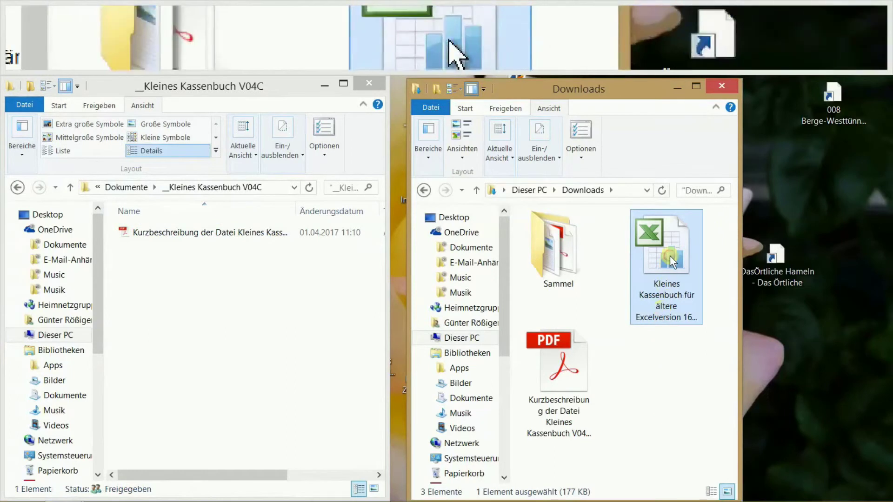
pyautogui.rightClick(670, 256)
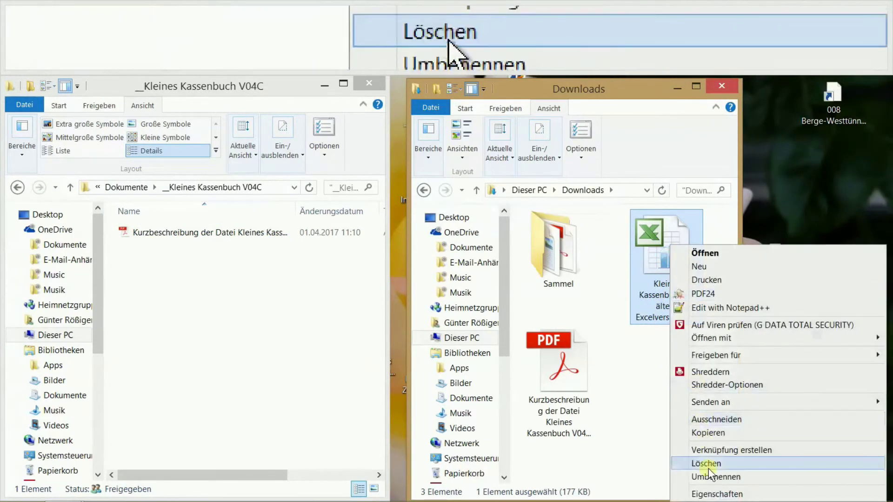
pyautogui.click(705, 432)
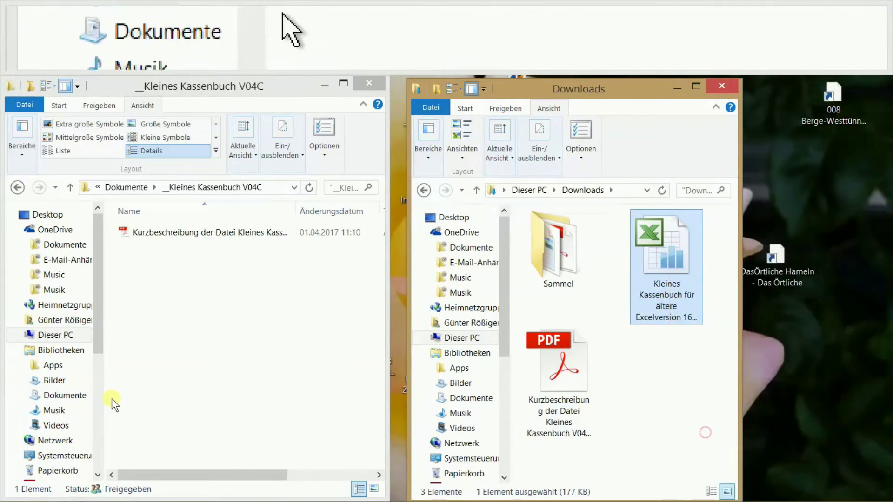
pyautogui.rightClick(150, 302)
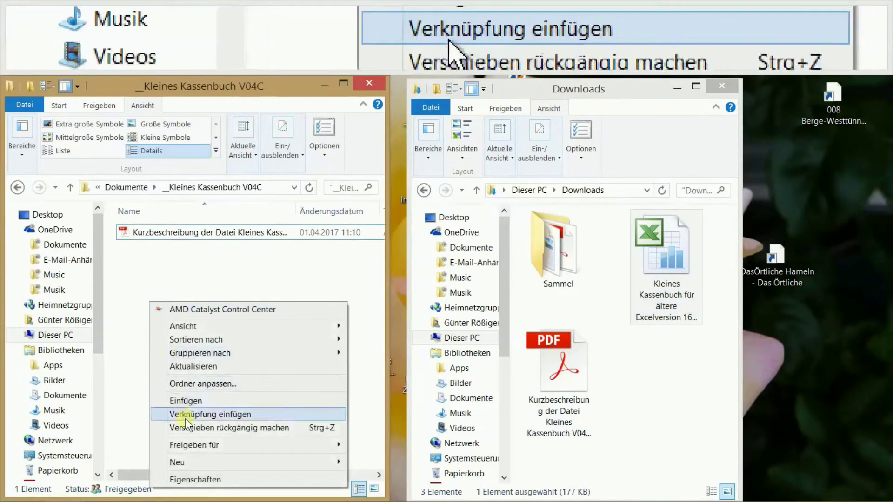
pyautogui.click(187, 401)
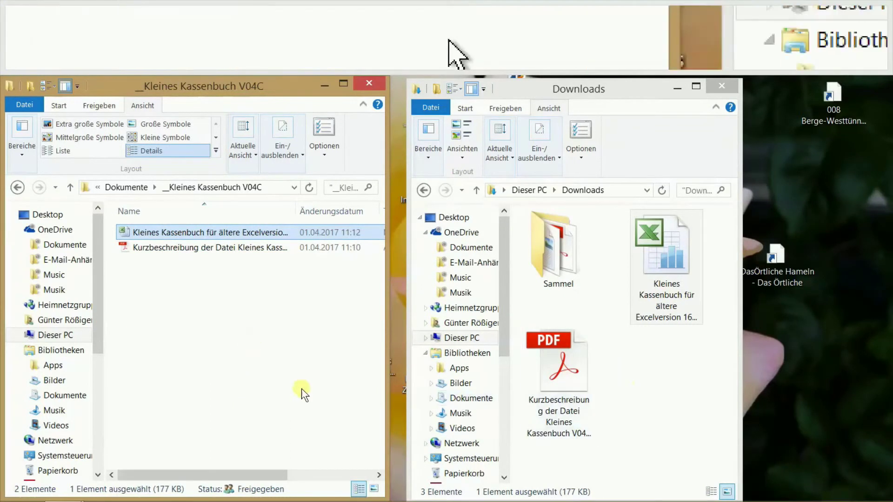
pyautogui.click(262, 321)
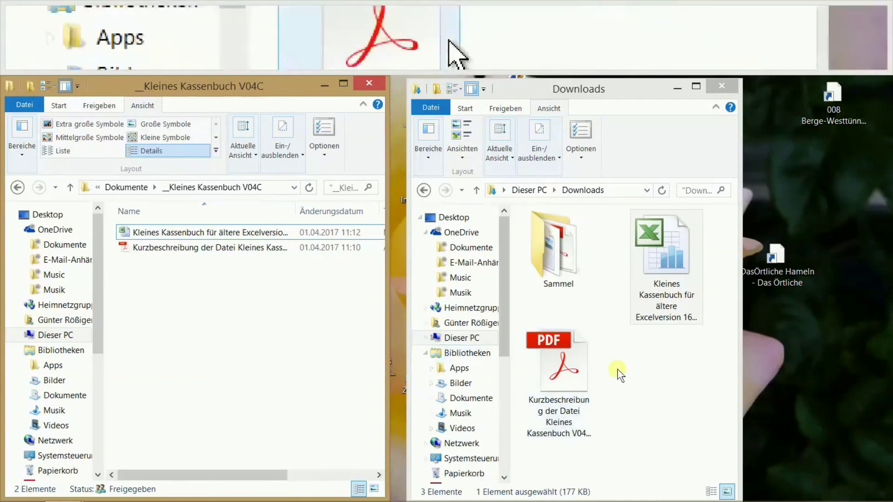
pyautogui.moveTo(786, 501)
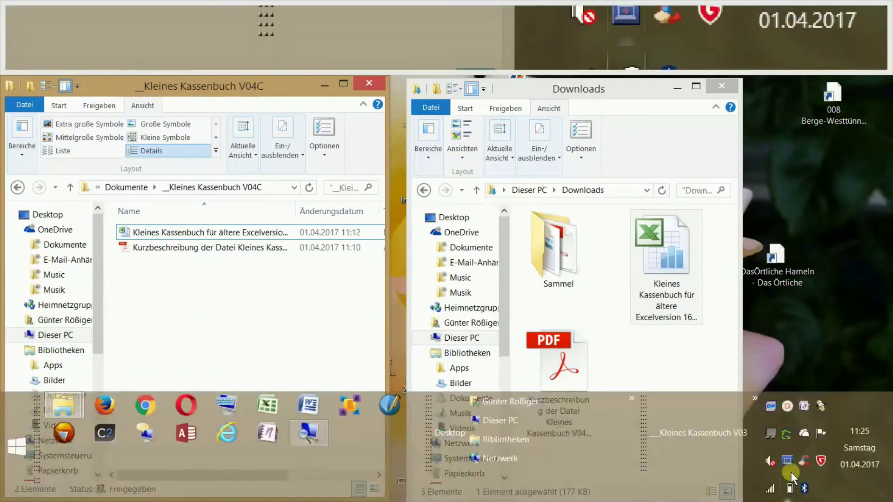
pyautogui.click(788, 405)
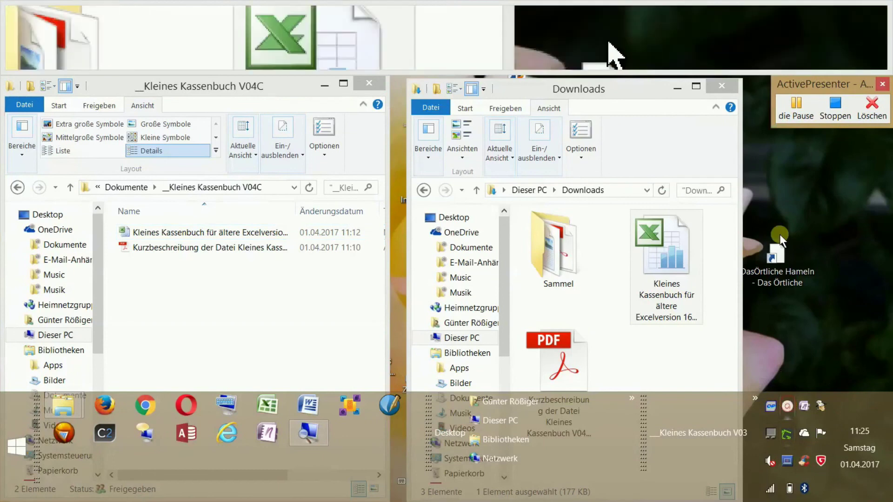